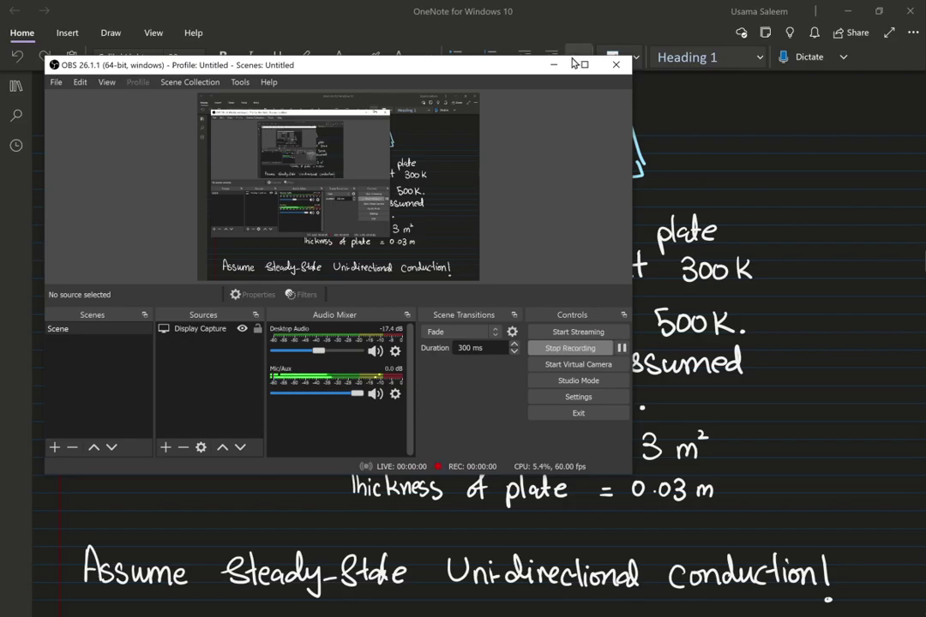
Step: Minimize the OBS Studio recorder to reveal the Problem 1 conduction notes page
left_click(554, 64)
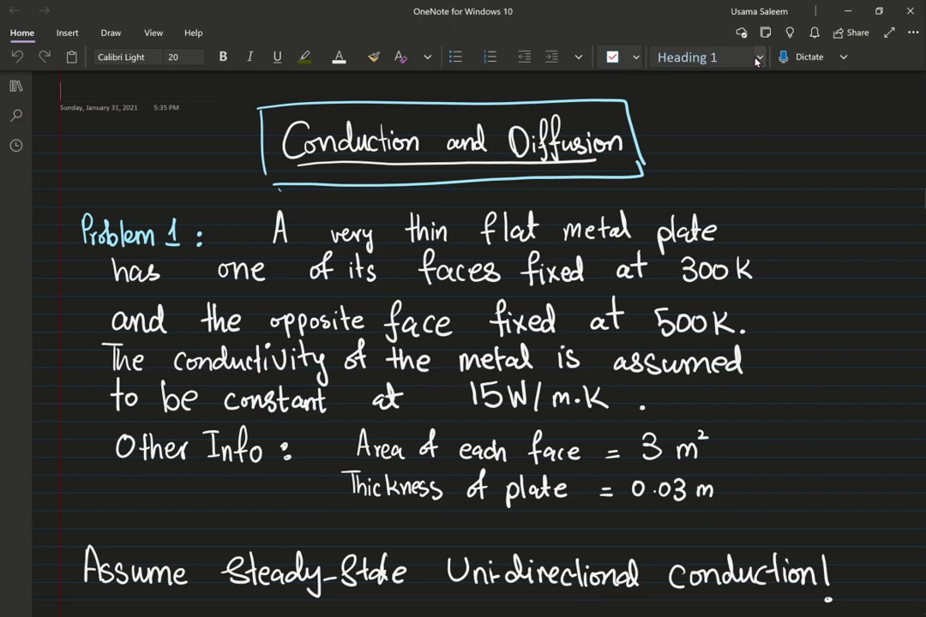
Step: Underline the words 'thin' and 'flat' with the yellow highlighter pen
key("alt+d")
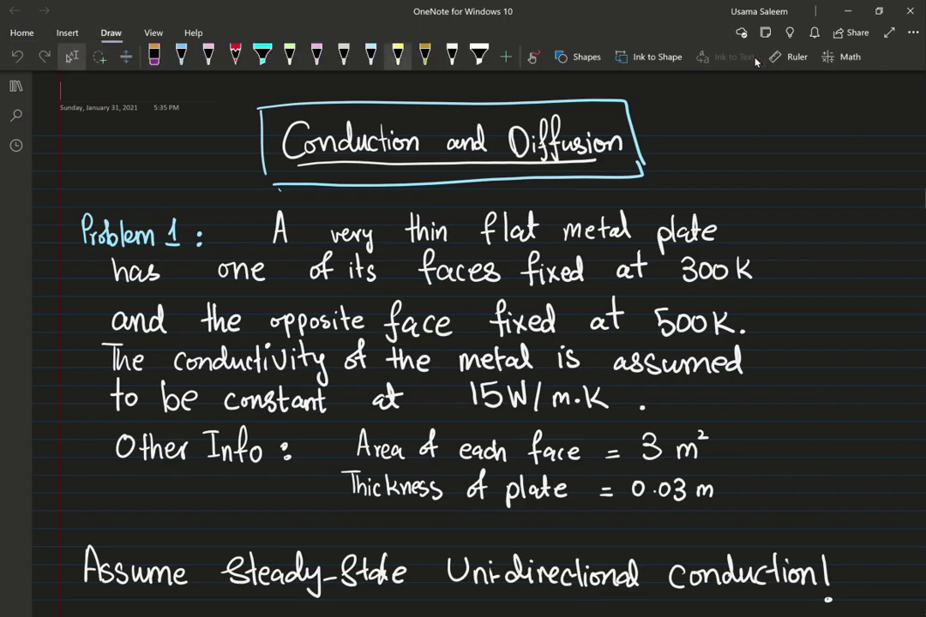
left_click(398, 53)
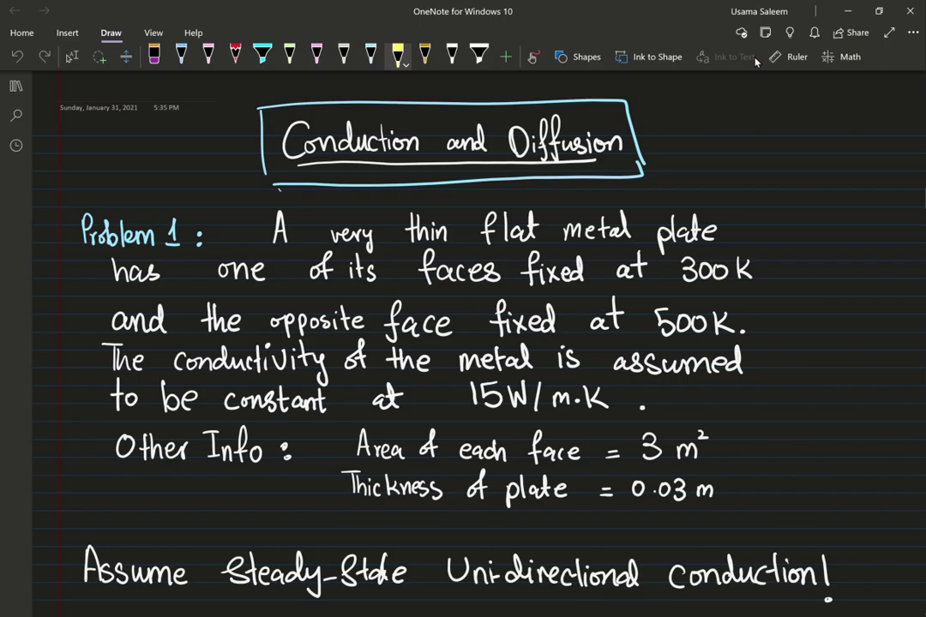
left_click_drag(406, 246, 452, 247)
left_click_drag(483, 249, 520, 247)
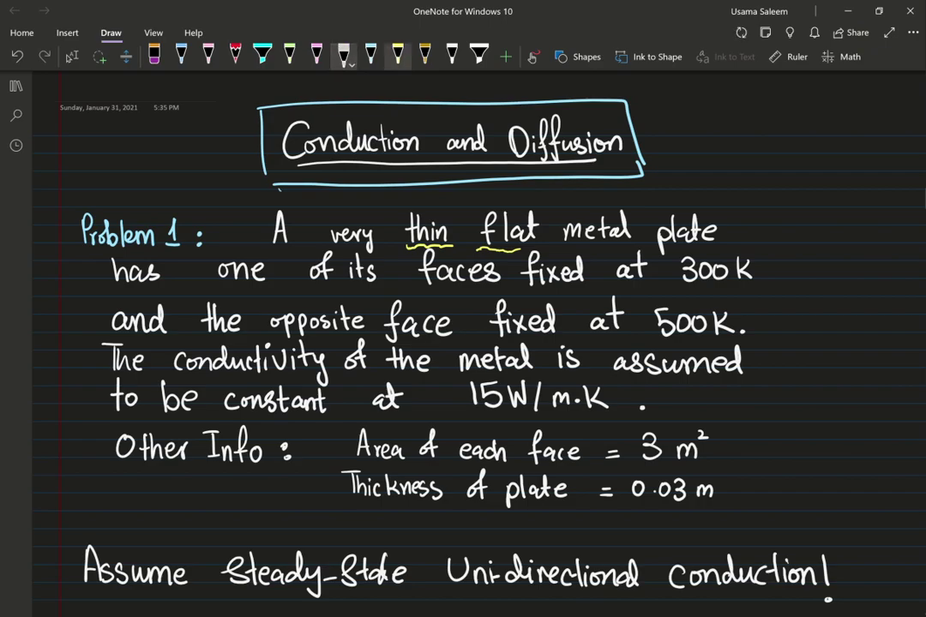
Step: Underline 'opposite' and box 300K, 500K and 15W/m.K in yellow
mouse_move(682, 284)
left_mouse_down()
mouse_move(754, 280)
mouse_move(669, 248)
mouse_move(668, 283)
left_mouse_up()
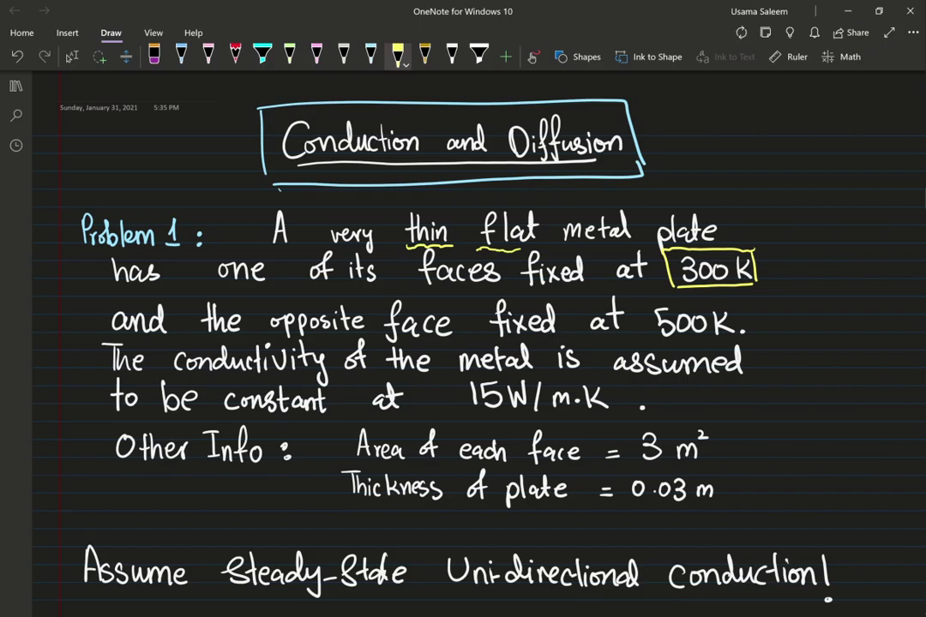
left_click_drag(272, 339, 342, 340)
mouse_move(649, 306)
left_mouse_down()
mouse_move(647, 337)
mouse_move(666, 301)
mouse_move(726, 300)
mouse_move(746, 339)
left_mouse_up()
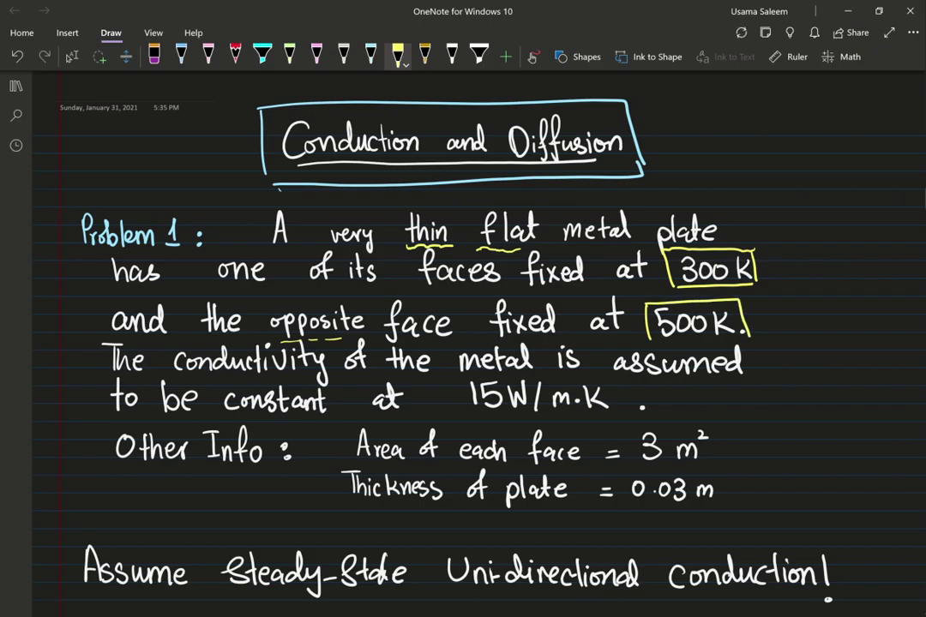
left_click_drag(649, 341, 739, 341)
left_click_drag(456, 379, 456, 420)
left_click_drag(457, 372, 610, 372)
left_click_drag(610, 372, 612, 418)
left_click_drag(462, 418, 614, 417)
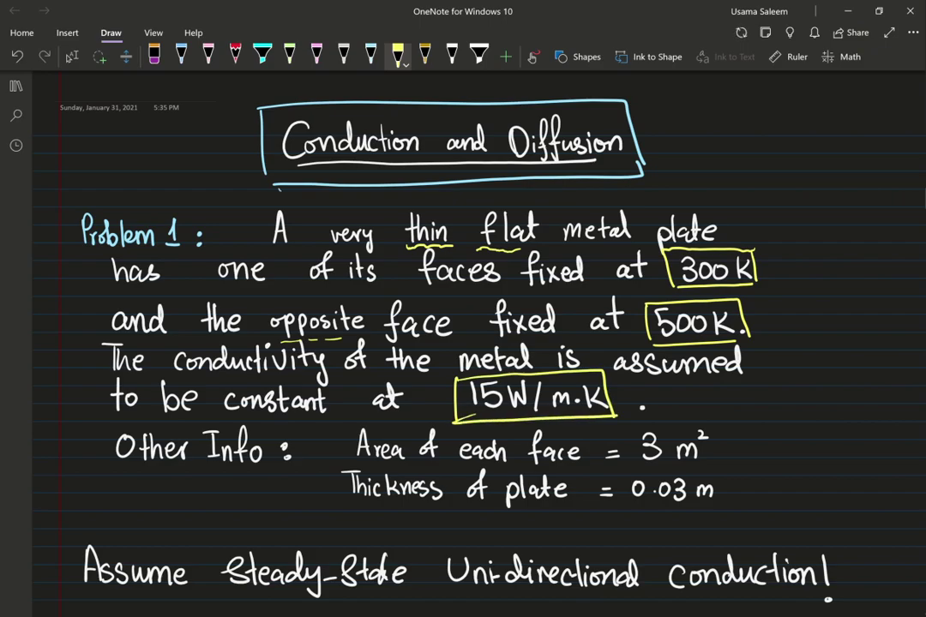
Step: Box the 3 m² area and 0.03 m thickness values in yellow
mouse_move(628, 420)
left_mouse_down()
mouse_move(627, 469)
mouse_move(732, 418)
left_mouse_up()
left_click_drag(732, 418, 734, 467)
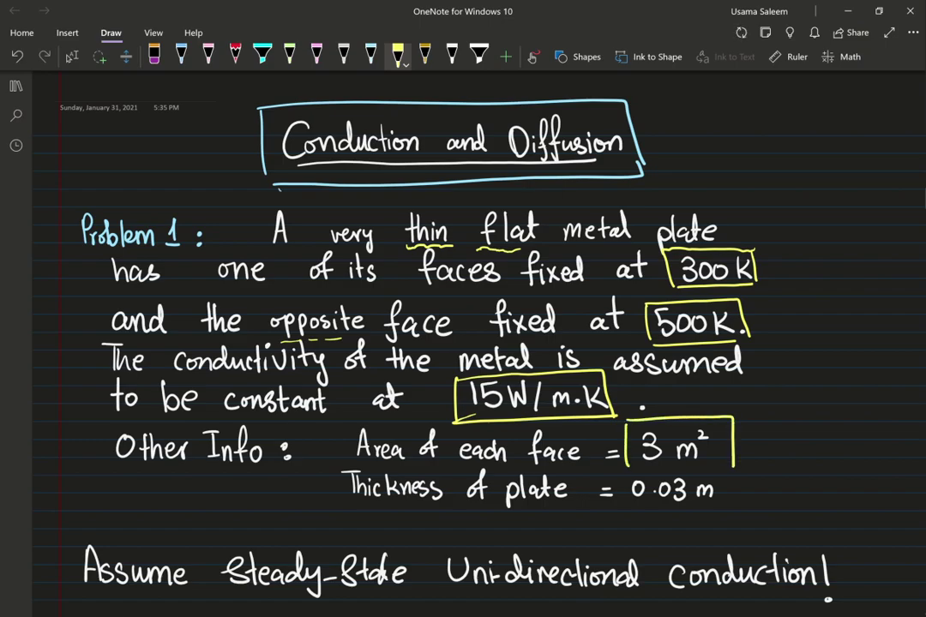
left_click_drag(627, 469, 733, 467)
left_click_drag(624, 469, 622, 525)
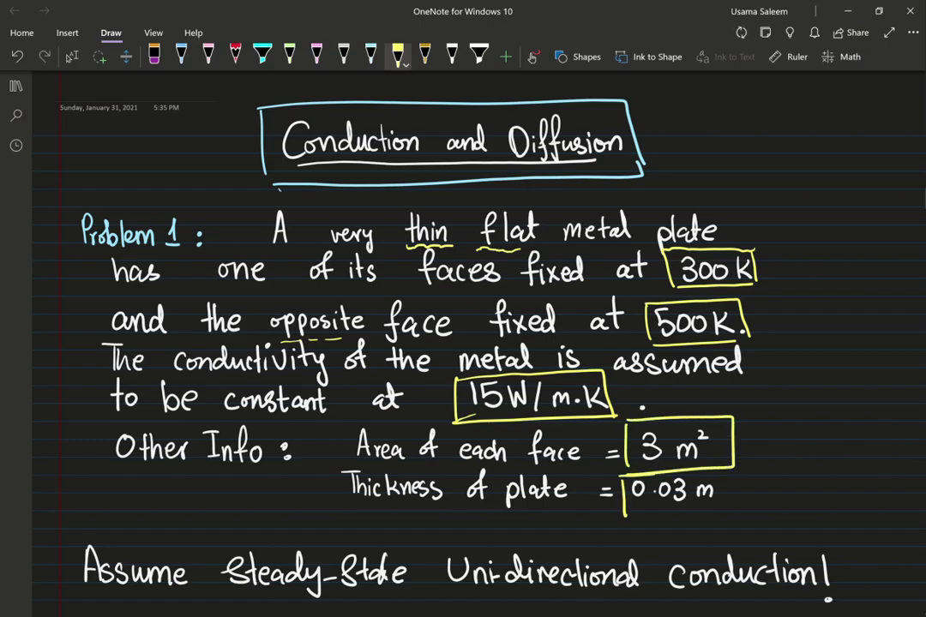
left_click_drag(623, 468, 737, 507)
left_click_drag(623, 508, 737, 507)
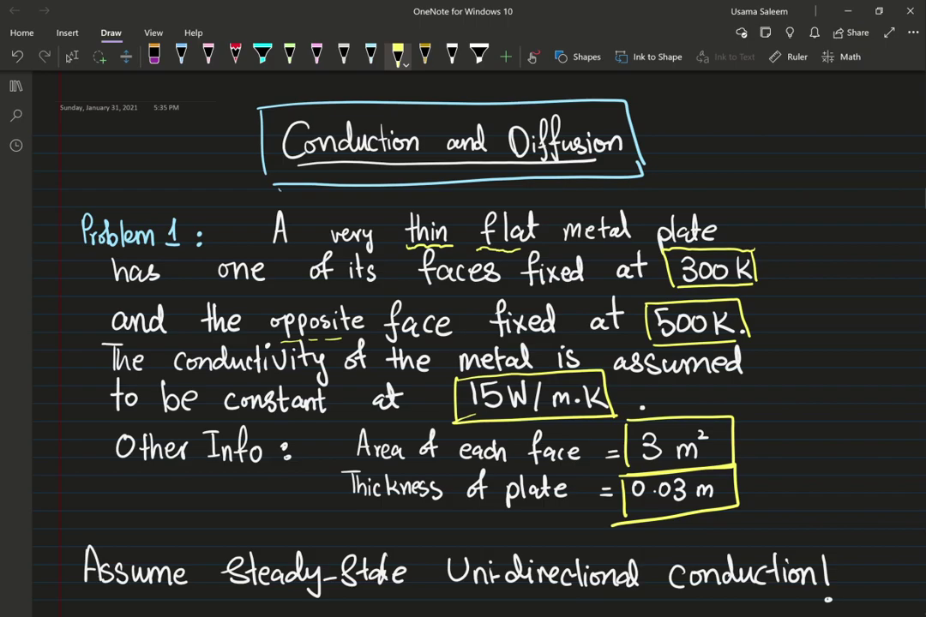
Step: Trace the plate diagram's left edge in gold and its inner front and top edges in yellow
scroll(463, 343, "down", 8)
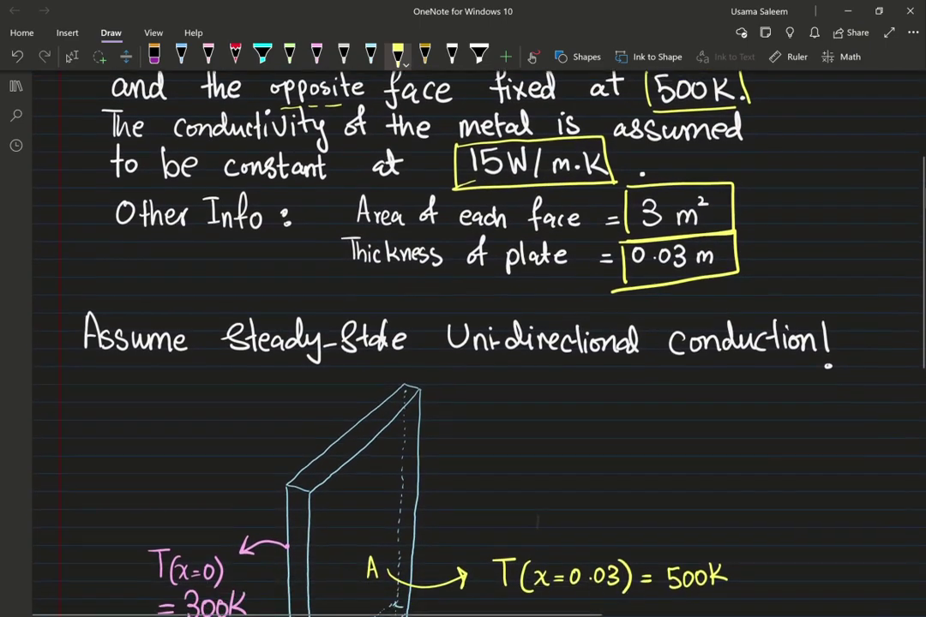
scroll(464, 343, "down", 3)
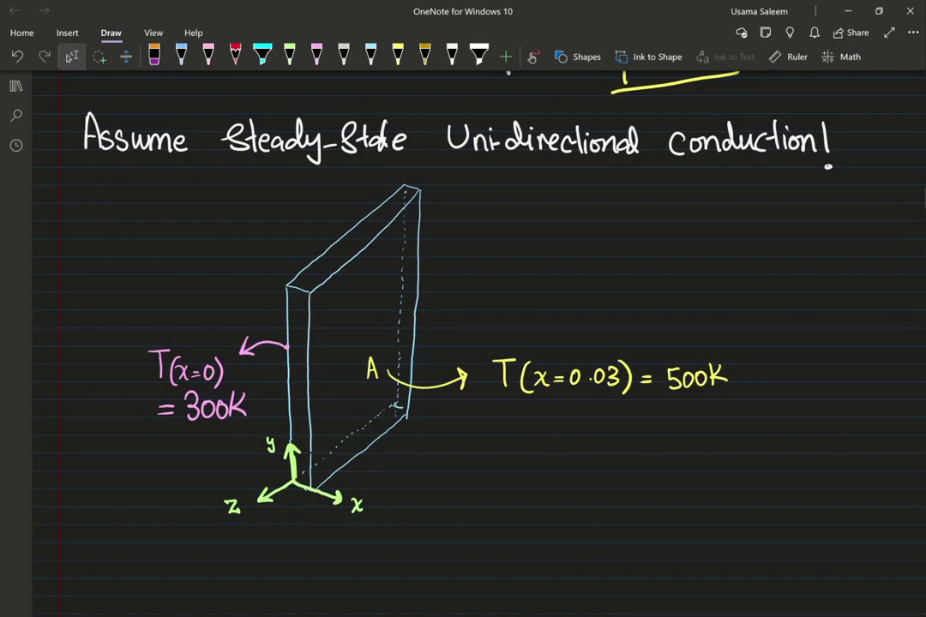
left_click(290, 57)
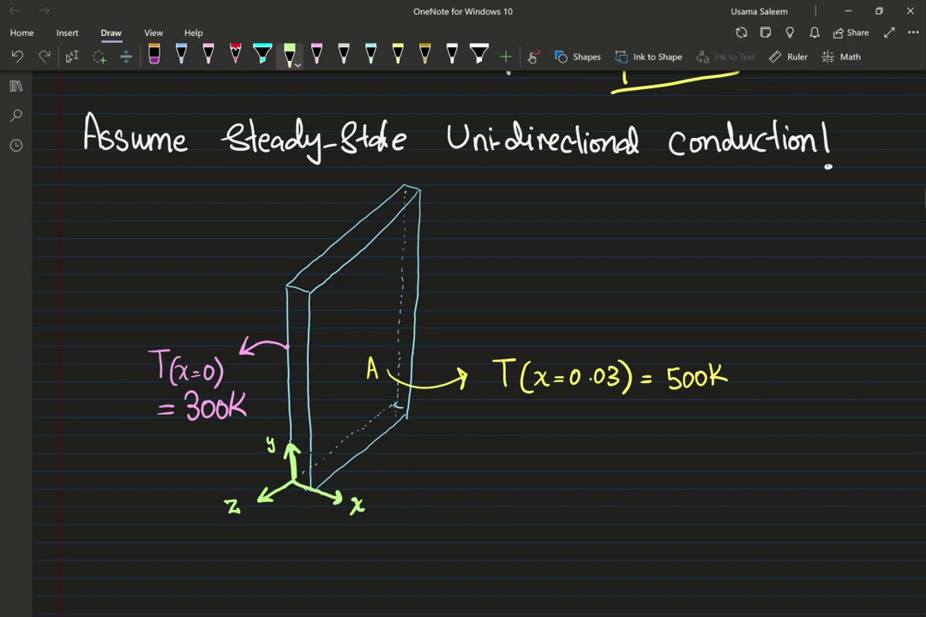
left_click(424, 54)
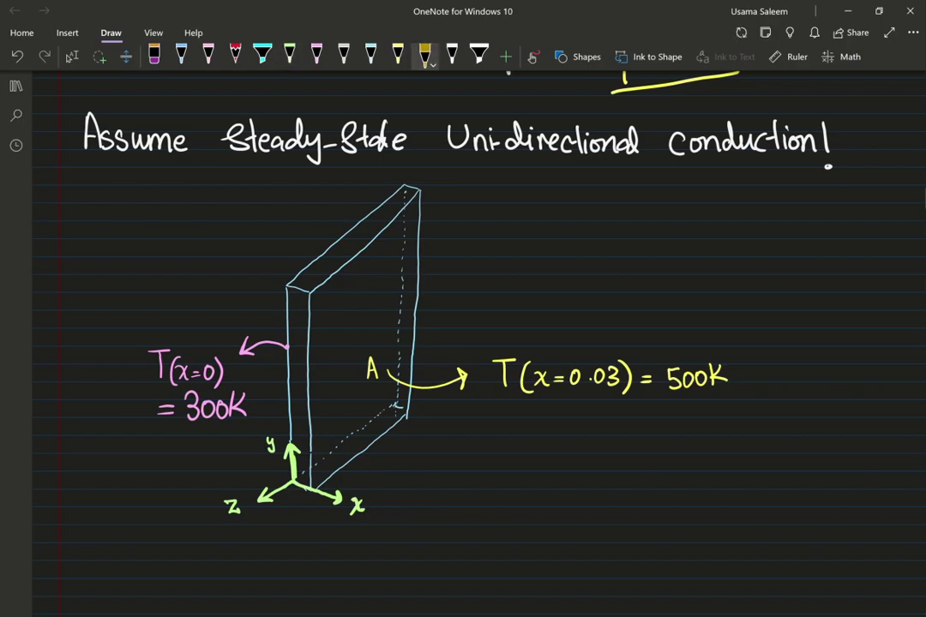
left_click_drag(286, 300, 290, 439)
left_click(398, 54)
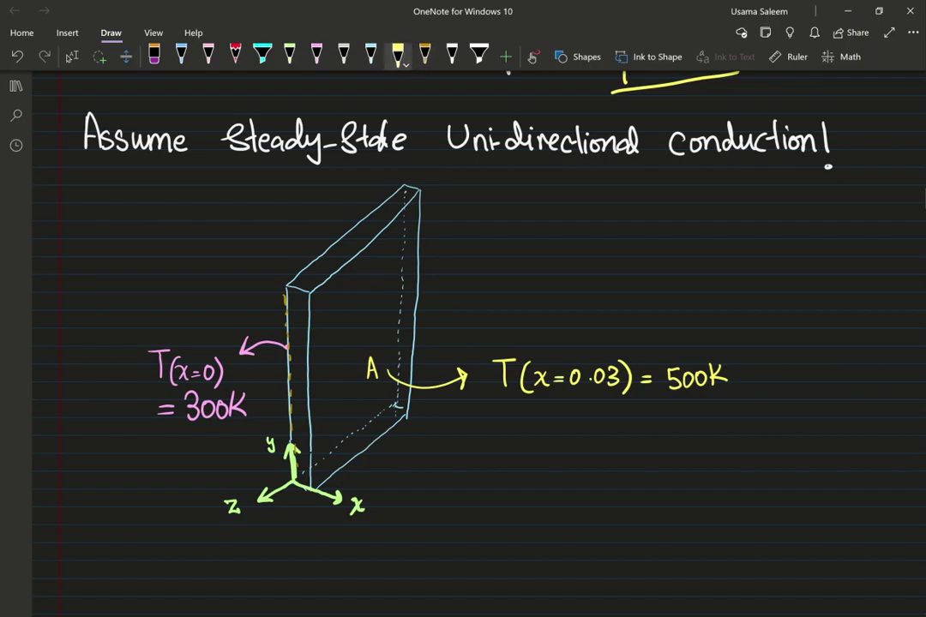
mouse_move(310, 300)
left_mouse_down()
mouse_move(312, 480)
mouse_move(341, 285)
mouse_move(400, 245)
left_mouse_up()
left_click_drag(410, 212, 420, 207)
Step: Hatch the plate's front face with four diagonal yellow lines and trace its right edge
left_click_drag(310, 344, 403, 293)
left_click_drag(310, 374, 403, 322)
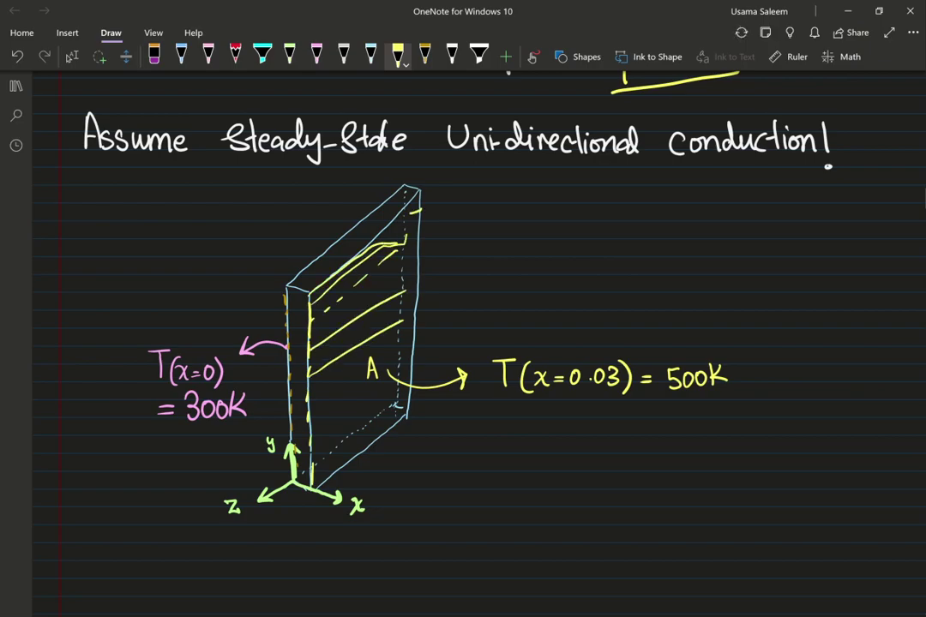
left_click_drag(321, 417, 403, 370)
left_click_drag(326, 455, 395, 413)
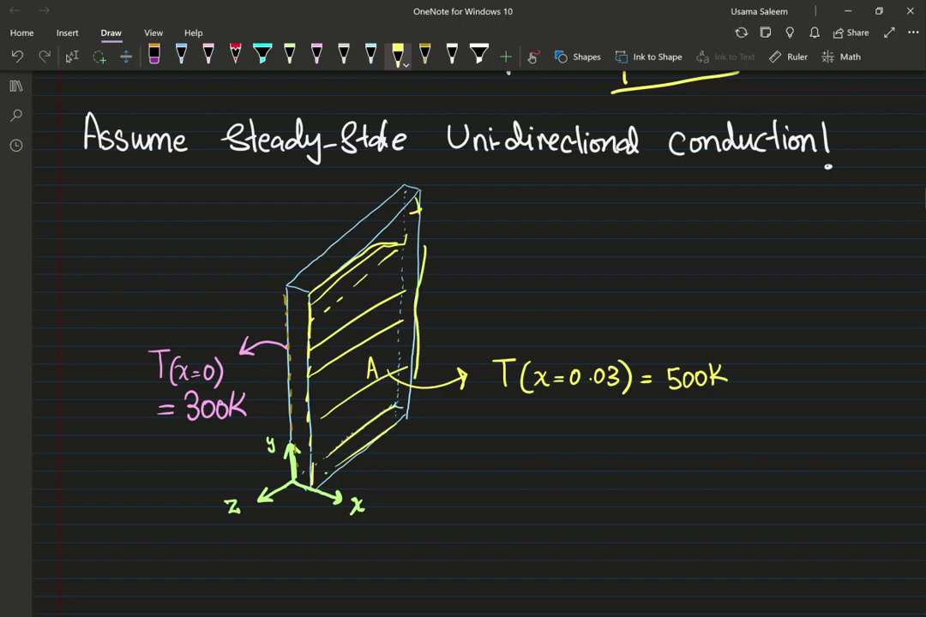
left_click_drag(422, 247, 413, 422)
Step: Begin the note in light blue ink below the T(x=0.03) label
left_click(370, 55)
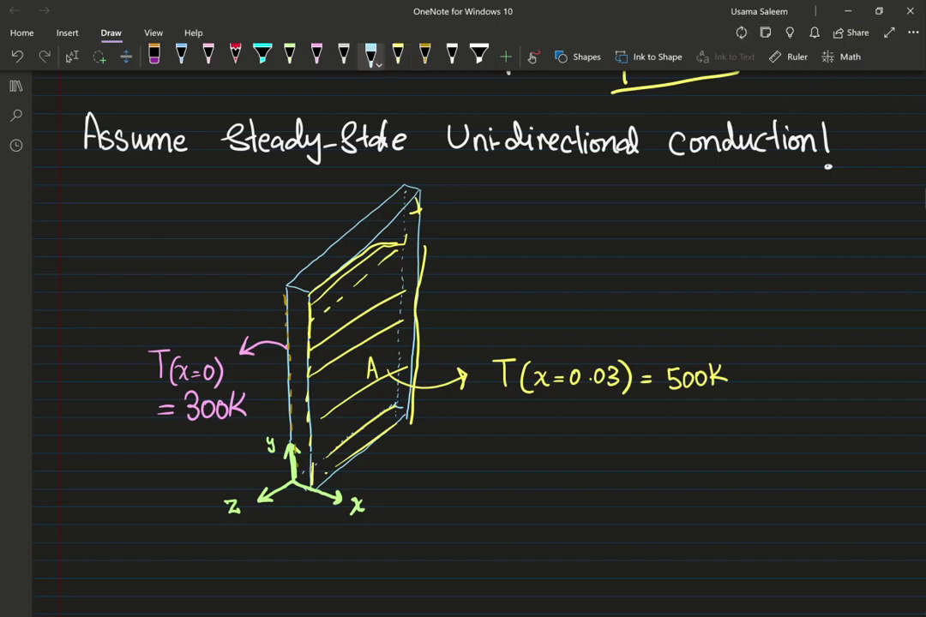
left_click_drag(513, 432, 512, 448)
left_click_drag(522, 431, 522, 449)
left_click_drag(513, 440, 524, 440)
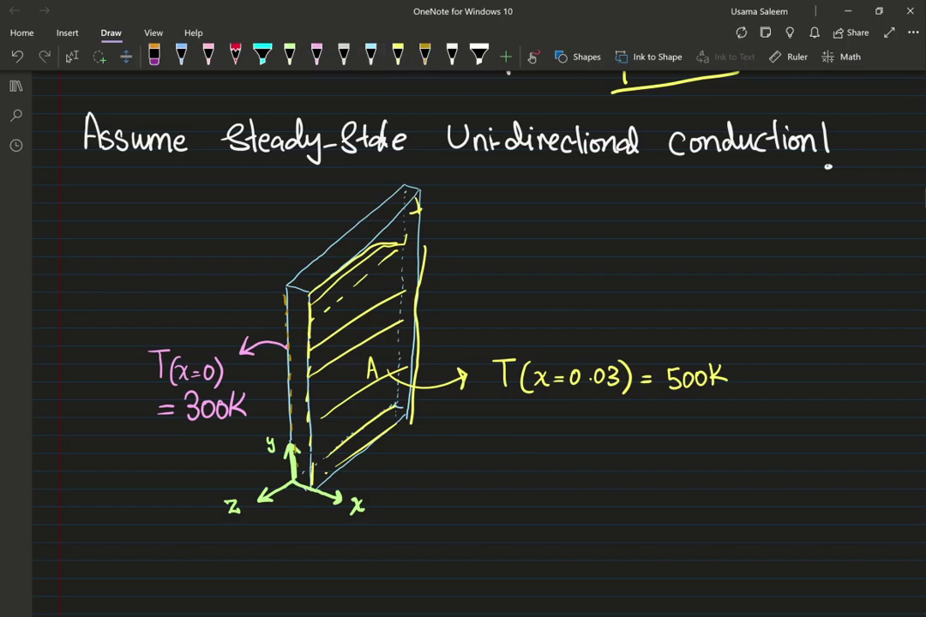
Step: Handwrite 'Heat Transfer in y, z' in white ink beside the plate
left_click(452, 54)
mouse_move(522, 431)
left_mouse_down()
mouse_move(522, 452)
mouse_move(535, 452)
left_mouse_up()
left_click_drag(522, 440, 573, 450)
left_click_drag(564, 437, 605, 428)
mouse_move(595, 429)
left_mouse_down()
mouse_move(666, 447)
mouse_move(689, 430)
mouse_move(687, 439)
mouse_move(706, 445)
mouse_move(742, 452)
left_mouse_up()
left_click(741, 429)
mouse_move(751, 451)
left_mouse_down()
mouse_move(804, 444)
mouse_move(800, 471)
mouse_move(834, 461)
mouse_move(837, 440)
mouse_move(868, 455)
left_mouse_up()
Step: Write 'is Negligible' on the next line and underline 'Negligible'
left_click(532, 467)
mouse_move(534, 475)
left_mouse_down()
mouse_move(534, 487)
mouse_move(545, 487)
mouse_move(622, 464)
mouse_move(645, 501)
left_mouse_up()
left_click_drag(669, 461, 668, 486)
mouse_move(676, 474)
left_mouse_down()
mouse_move(688, 503)
mouse_move(720, 486)
left_mouse_up()
left_click(704, 464)
mouse_move(730, 459)
left_mouse_down()
mouse_move(732, 486)
mouse_move(744, 486)
left_mouse_up()
left_click_drag(591, 495, 756, 495)
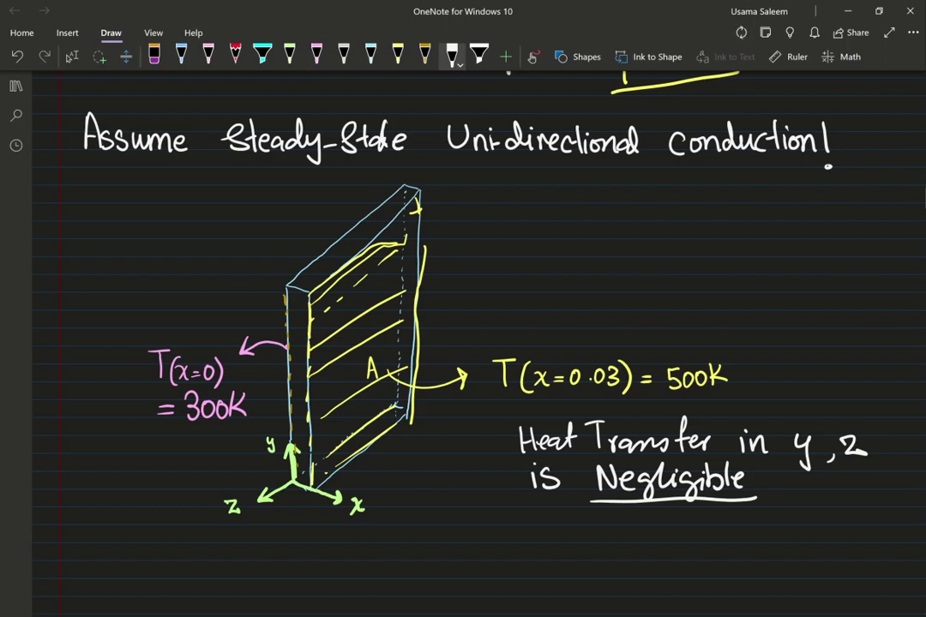
Step: Circle the x axis arrow tip and handwrite 'Ax >>> Ay' below the note
left_click_drag(338, 490, 336, 491)
mouse_move(472, 561)
left_mouse_down()
mouse_move(483, 518)
mouse_move(497, 561)
left_mouse_up()
mouse_move(477, 544)
left_mouse_down()
mouse_move(522, 564)
mouse_move(506, 566)
left_mouse_up()
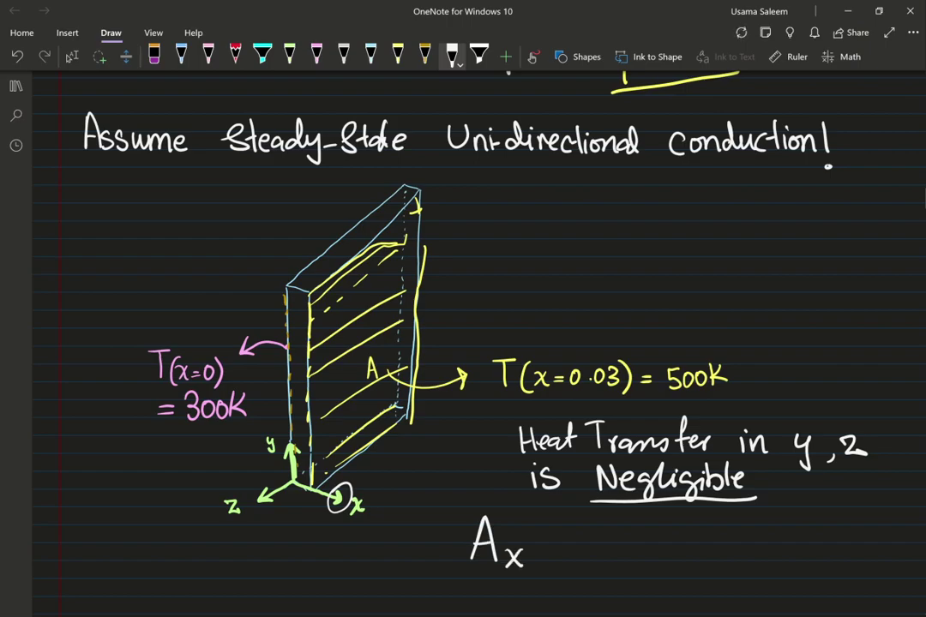
mouse_move(559, 533)
left_mouse_down()
mouse_move(622, 531)
mouse_move(623, 557)
mouse_move(672, 533)
mouse_move(698, 564)
left_mouse_up()
left_click_drag(677, 551, 724, 566)
scroll(463, 343, "down", 1)
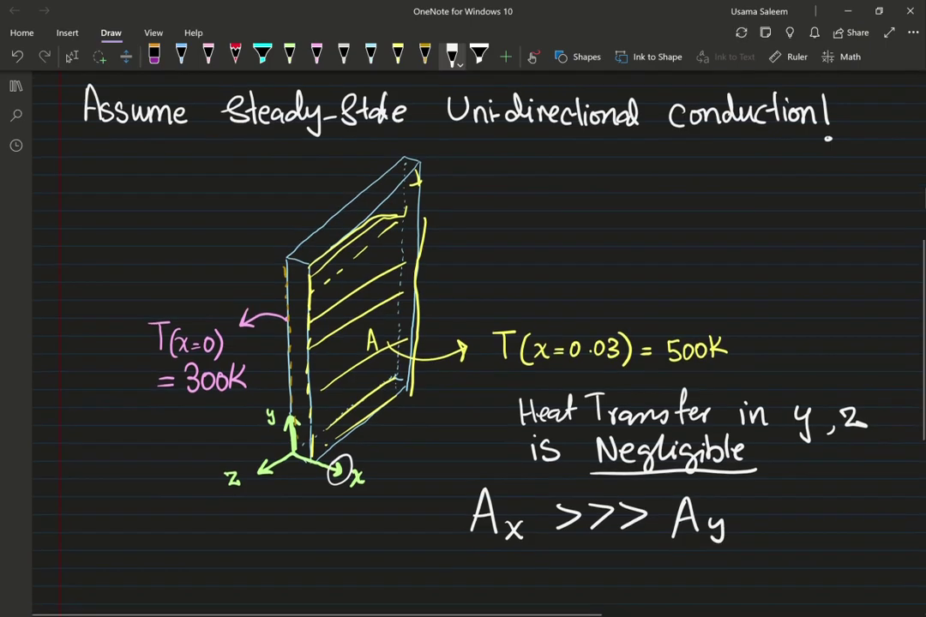
Step: Handwrite the second comparison 'Ax >>> Az' beneath the first line
mouse_move(471, 590)
left_mouse_down()
mouse_move(495, 590)
mouse_move(491, 579)
left_mouse_up()
mouse_move(500, 577)
left_mouse_down()
mouse_move(519, 594)
mouse_move(500, 593)
left_mouse_up()
left_click_drag(555, 565, 555, 590)
mouse_move(581, 566)
left_mouse_down()
mouse_move(600, 570)
mouse_move(584, 591)
left_mouse_up()
left_click_drag(610, 566, 611, 591)
mouse_move(676, 592)
left_mouse_down()
mouse_move(690, 559)
mouse_move(705, 592)
left_mouse_up()
left_click_drag(681, 578, 733, 590)
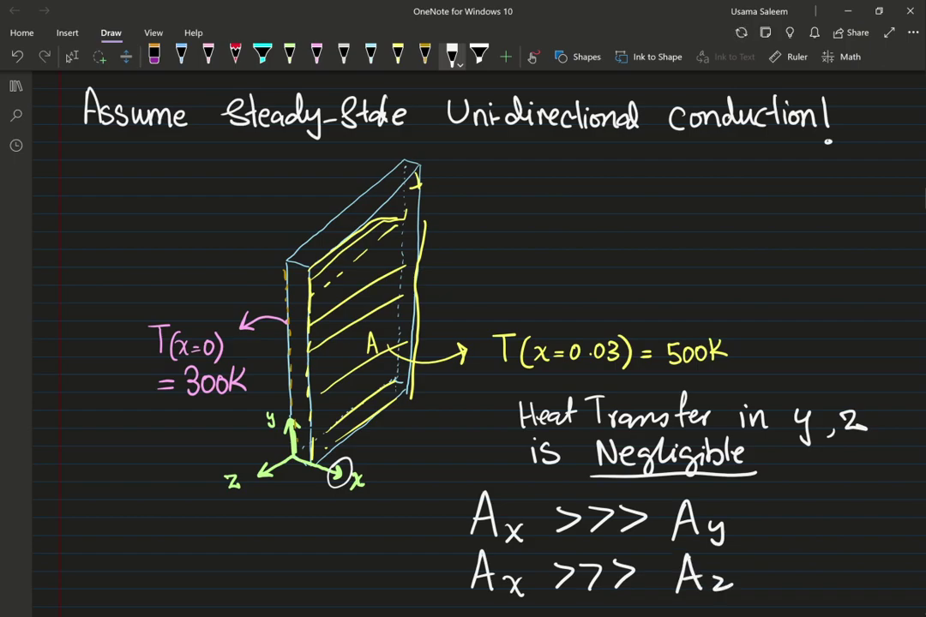
scroll(827, 142, "down", 3)
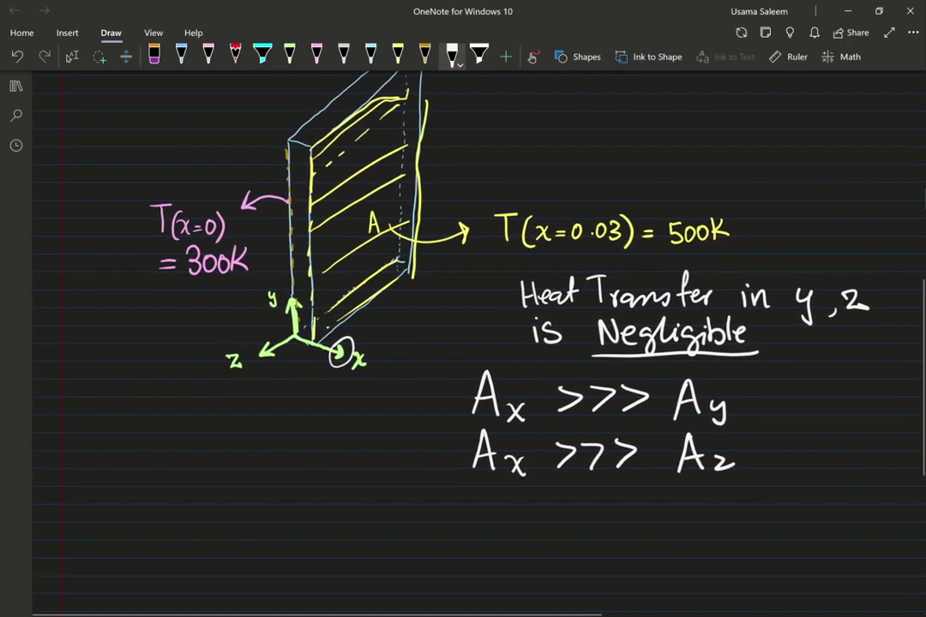